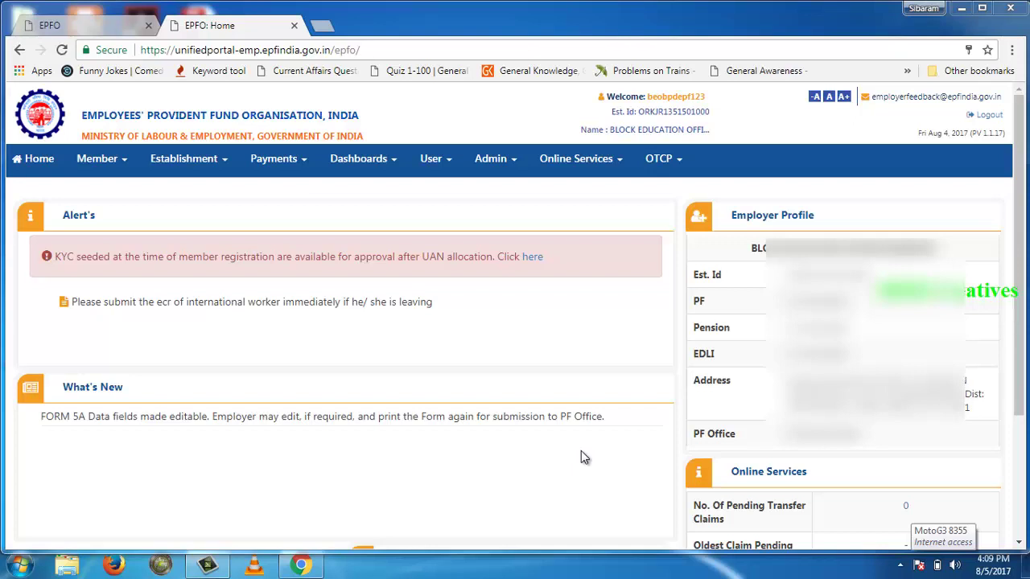
# Open the Direct Challan Entry form from ECR/Return Filing and dismiss the Windows color scheme prompt
pyautogui.click(304, 160)
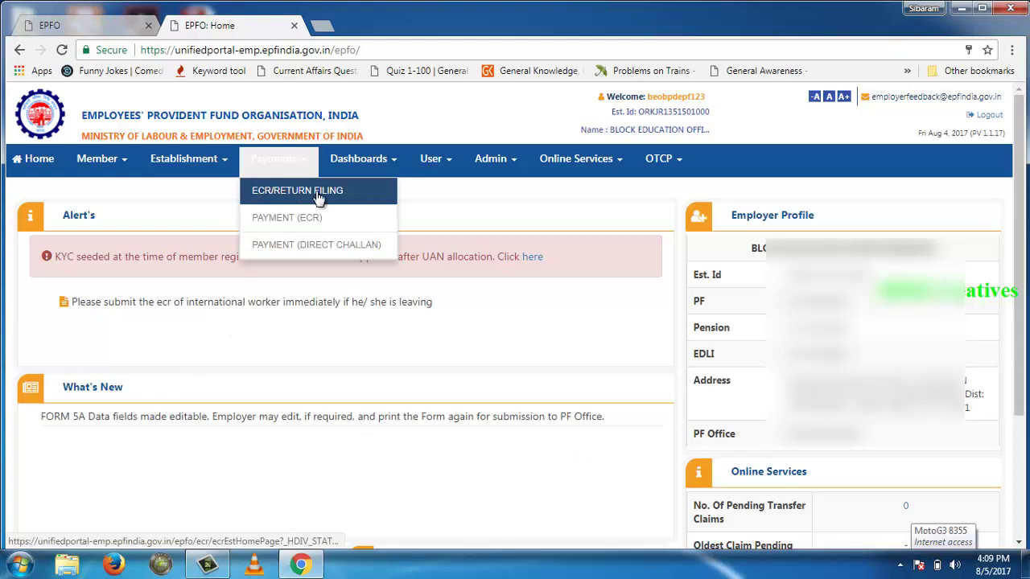
pyautogui.click(319, 198)
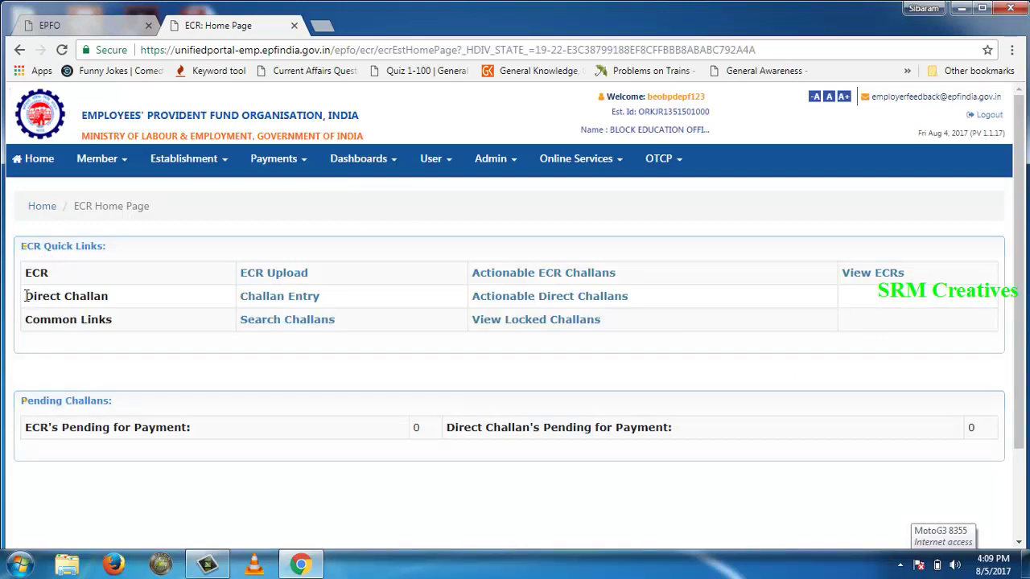
pyautogui.moveTo(25, 296); pyautogui.dragTo(183, 294)
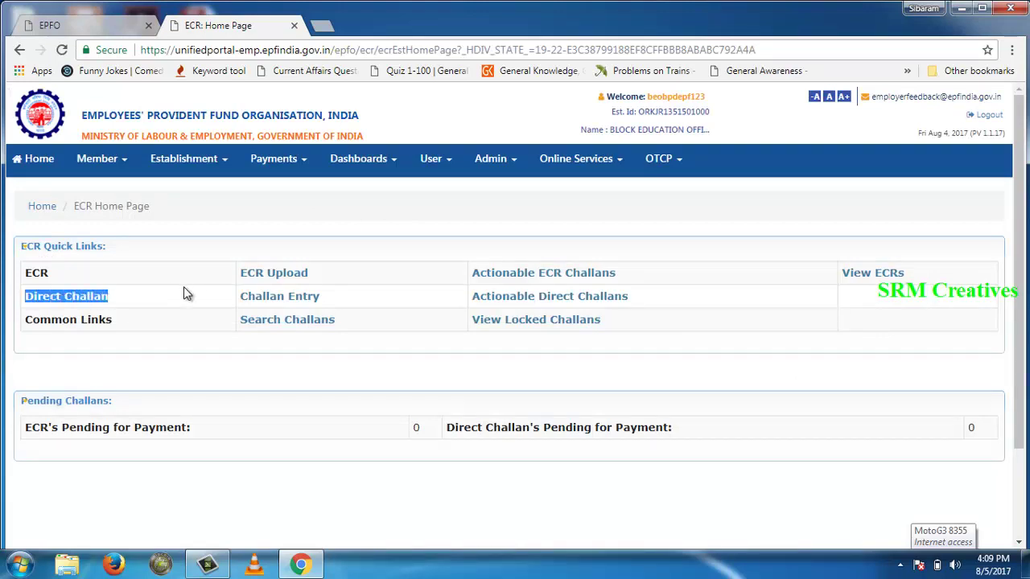
pyautogui.click(275, 299)
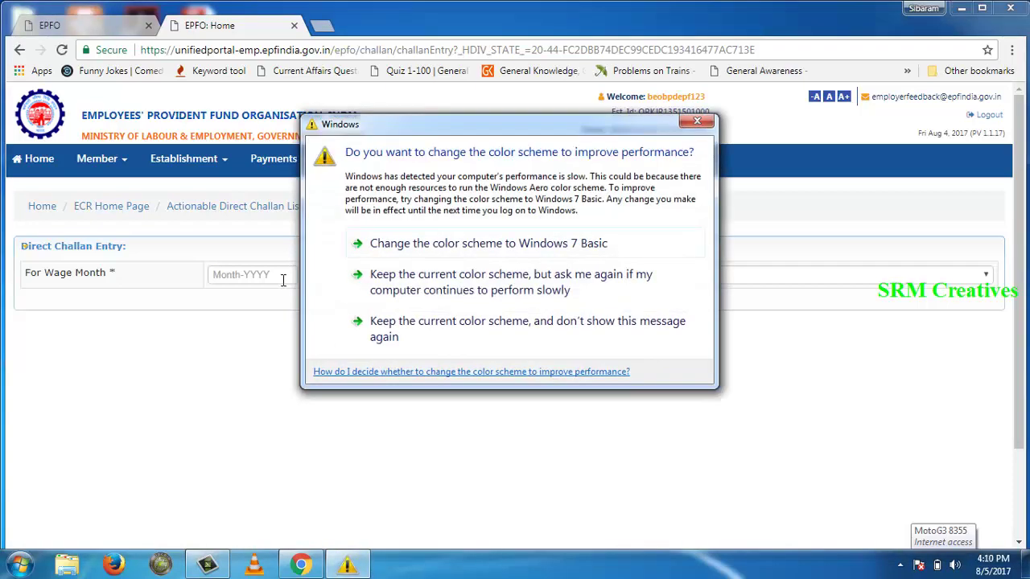
pyautogui.click(696, 121)
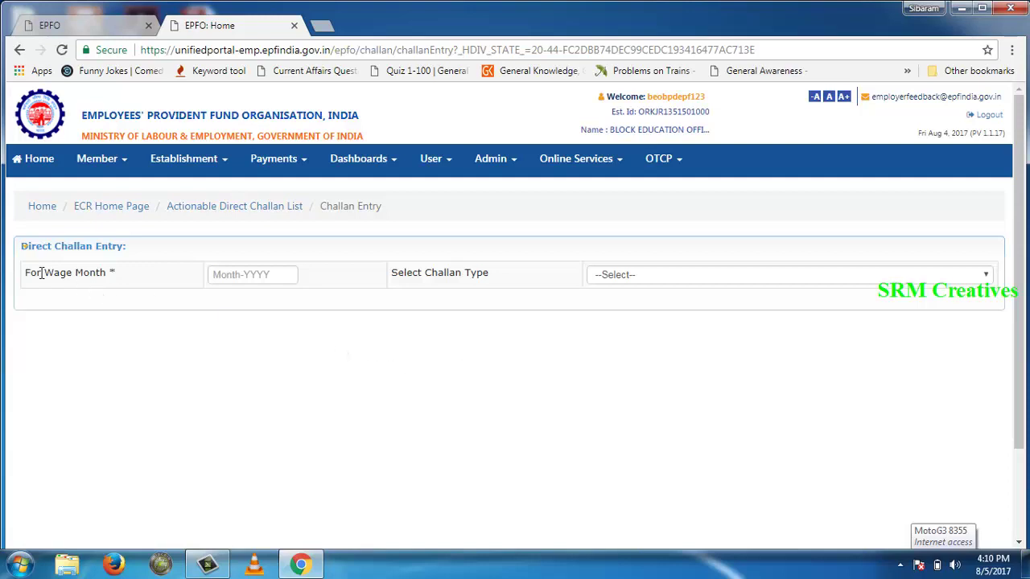
# Set the direct challan's wage month to Sep-2016
pyautogui.moveTo(16, 276); pyautogui.dragTo(106, 274)
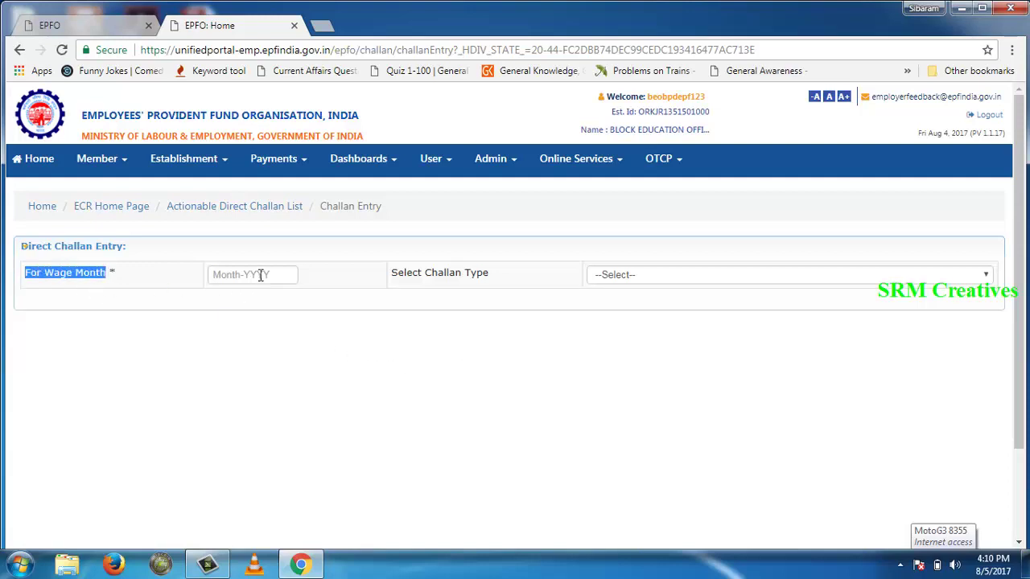
pyautogui.click(260, 275)
pyautogui.click(258, 298)
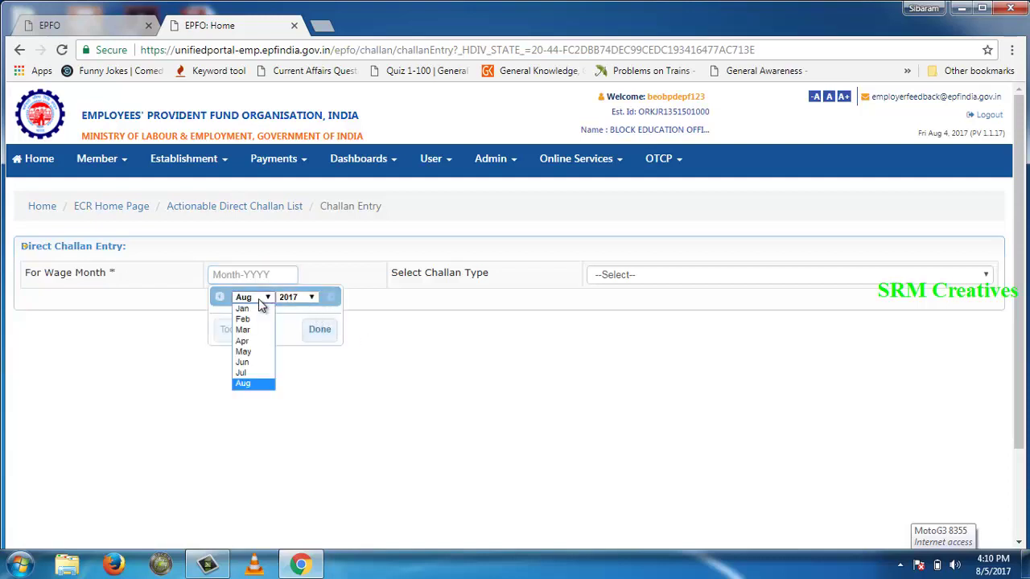
pyautogui.click(299, 296)
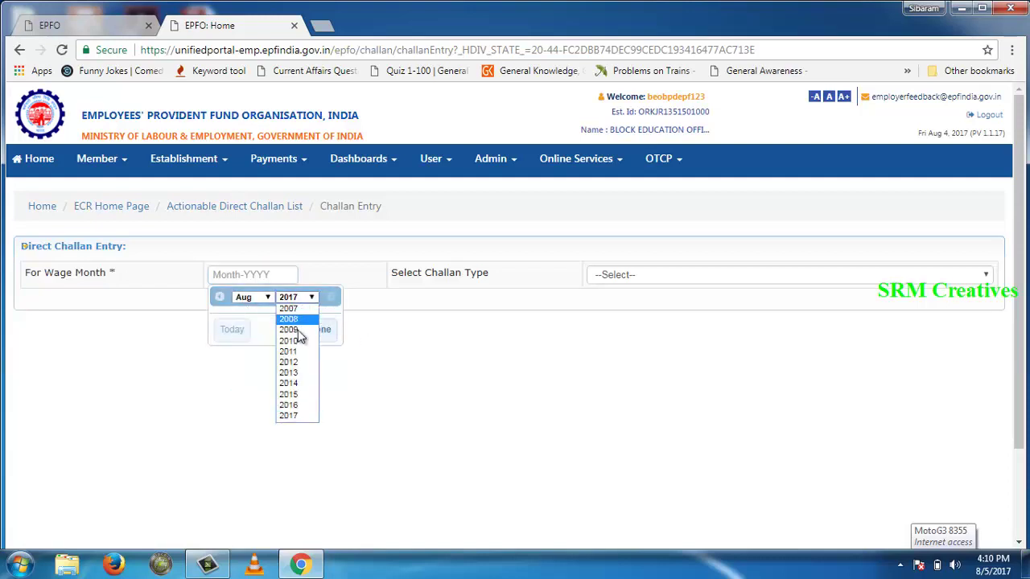
pyautogui.click(288, 405)
pyautogui.click(261, 298)
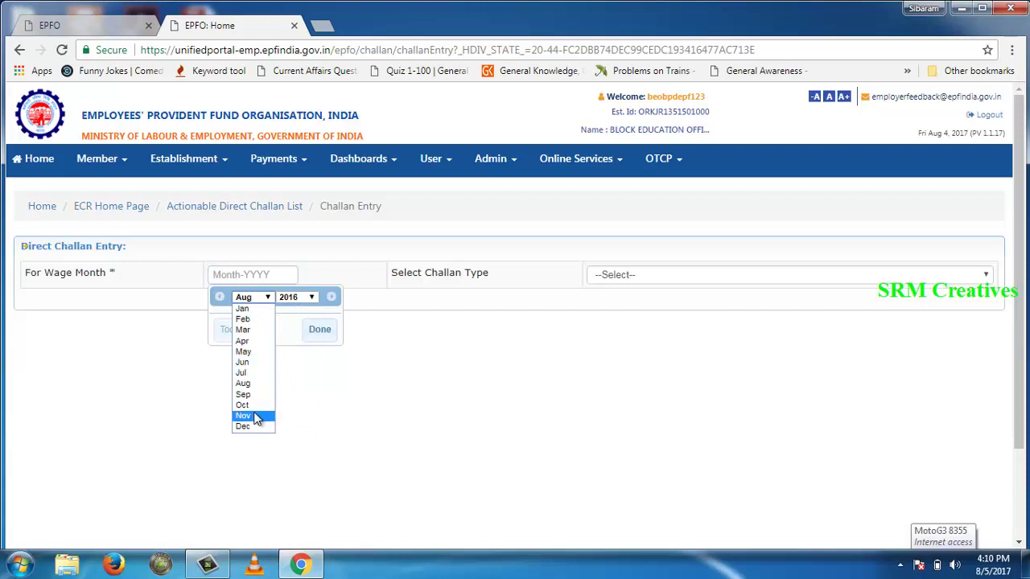
pyautogui.click(245, 394)
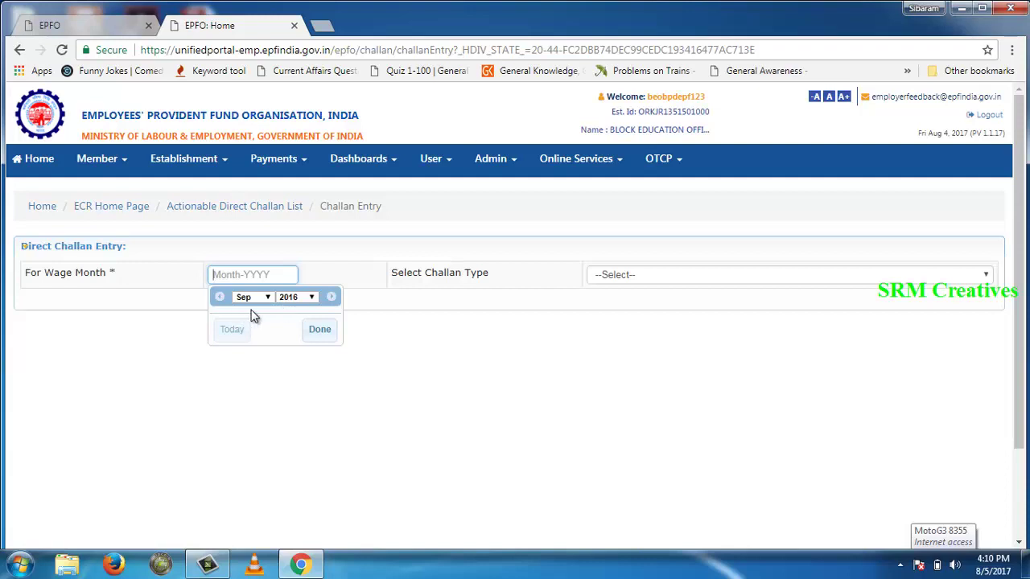
pyautogui.click(314, 334)
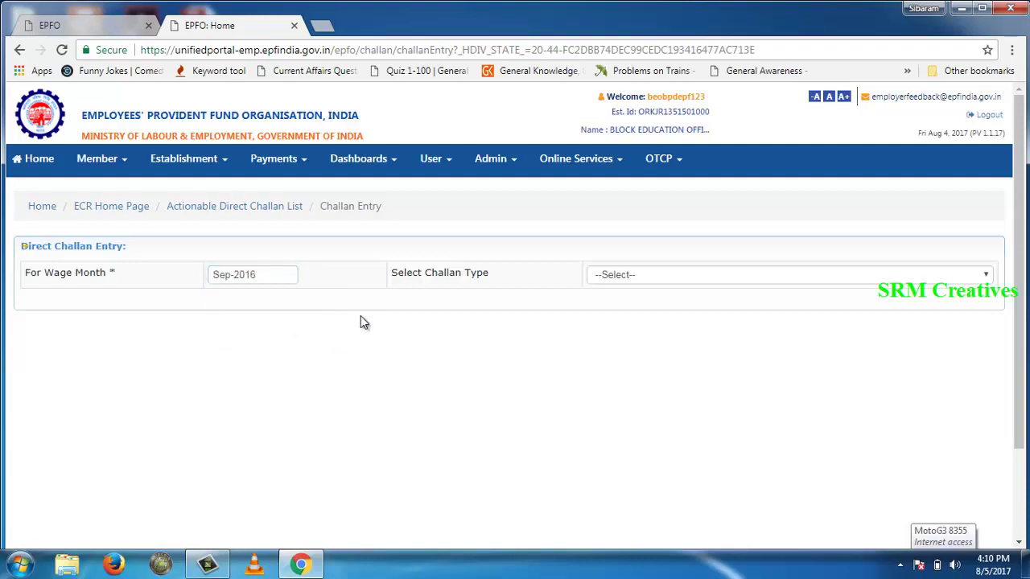
# Choose Miscellaneous Challan as the challan type and review its Penal Damages and Misc Charges rows
pyautogui.click(672, 276)
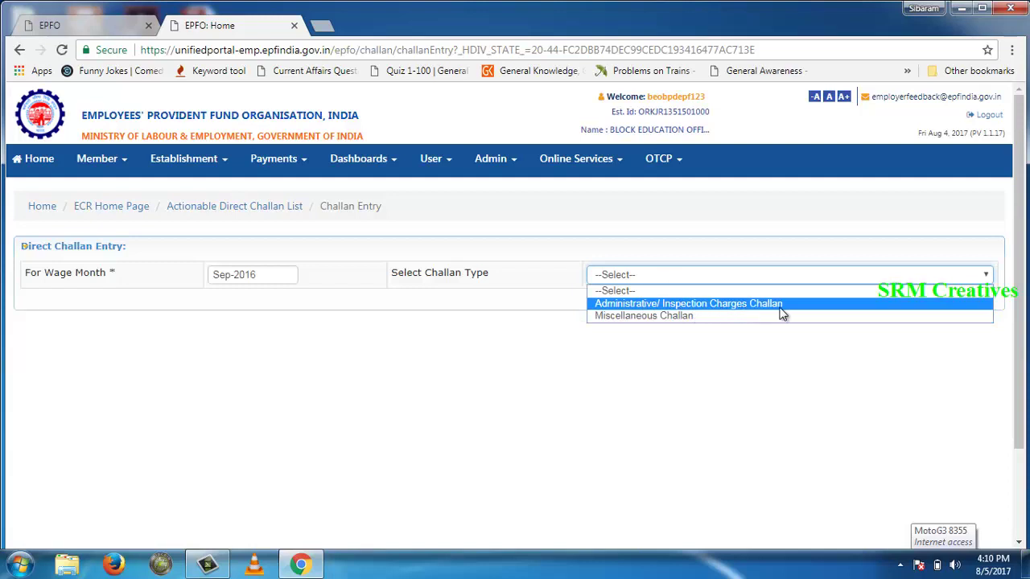
pyautogui.click(644, 317)
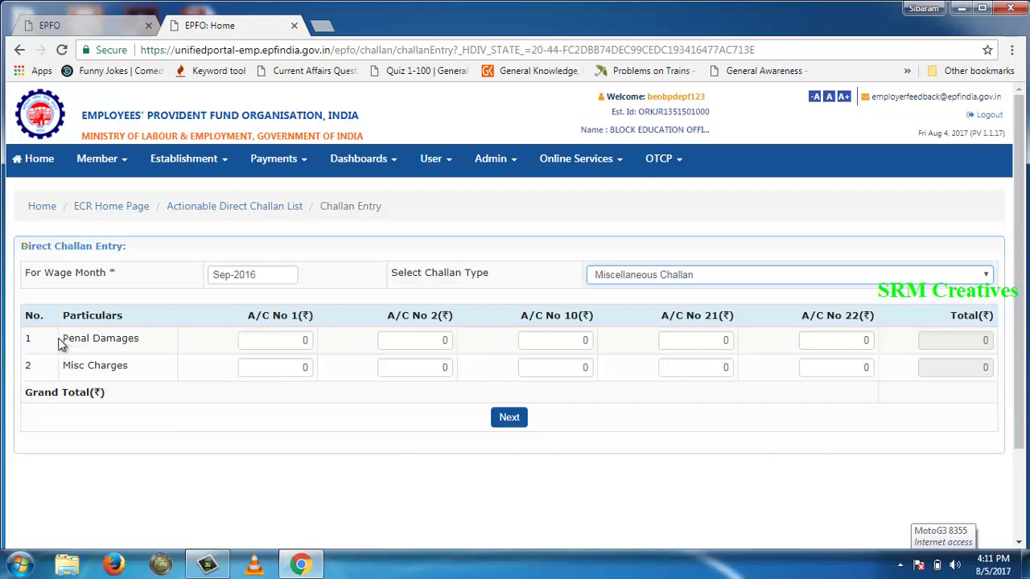
pyautogui.moveTo(62, 338); pyautogui.dragTo(140, 339)
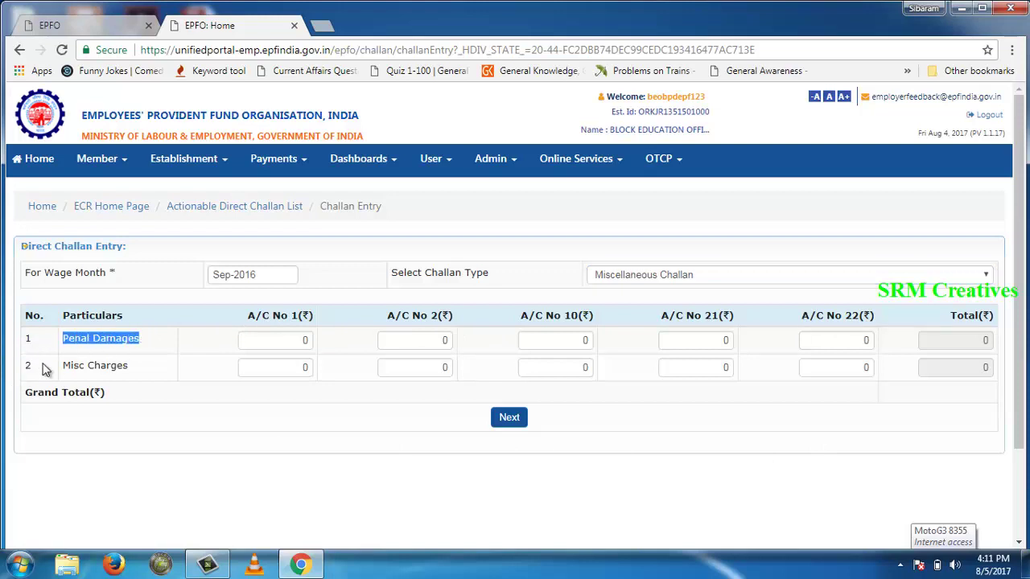
pyautogui.moveTo(64, 365); pyautogui.dragTo(119, 370)
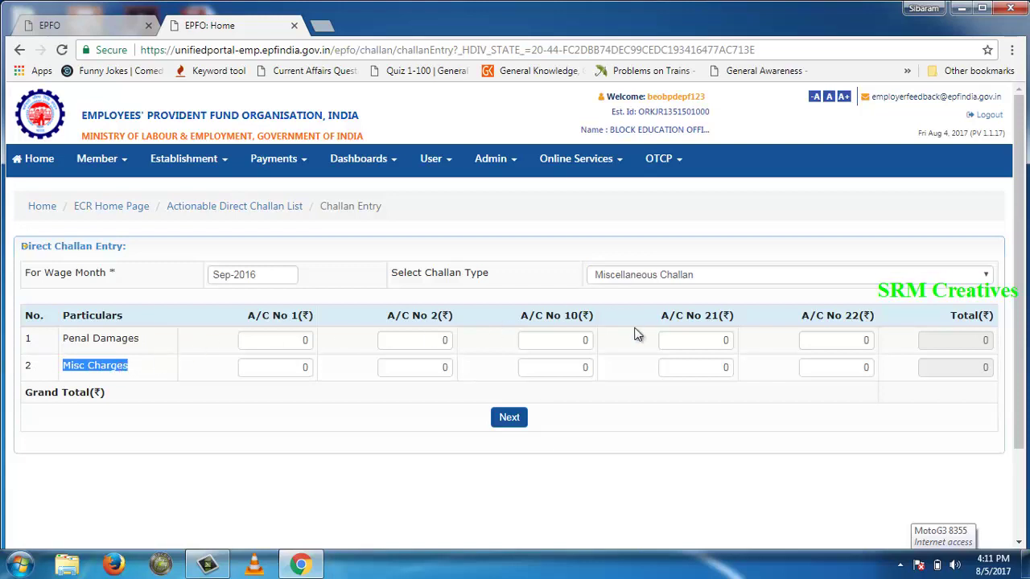
pyautogui.click(84, 339)
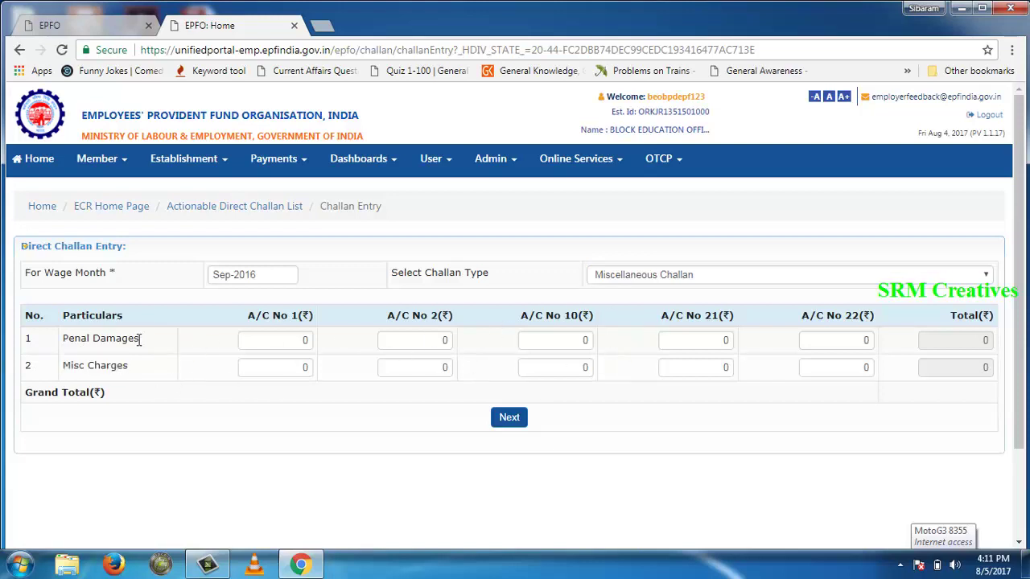
# Enter 159373 penal damages and 93140 misc charges for A/C No 1, and clear the A/C No 2 penal damages amount
pyautogui.click(270, 339)
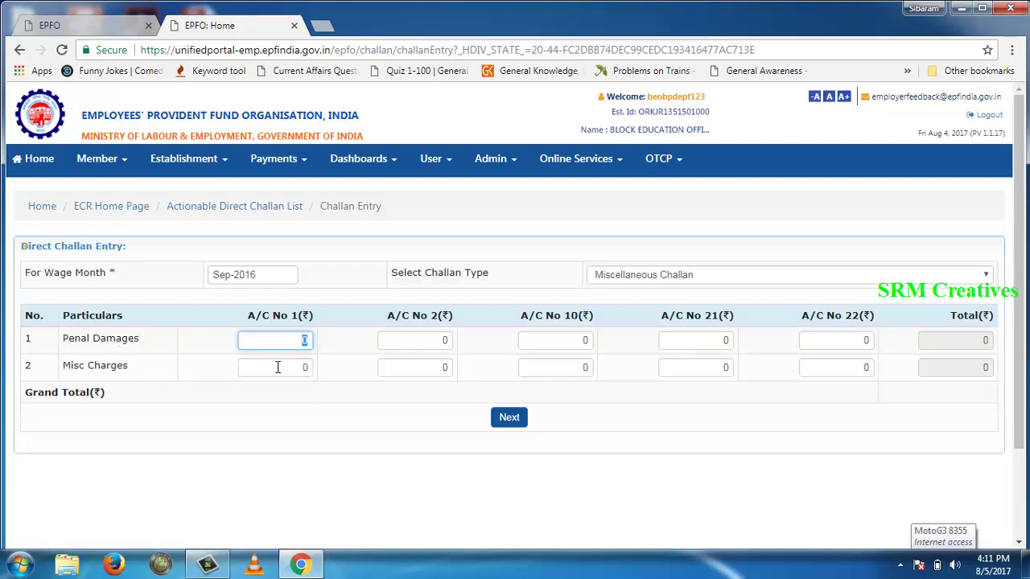
pyautogui.click(283, 367)
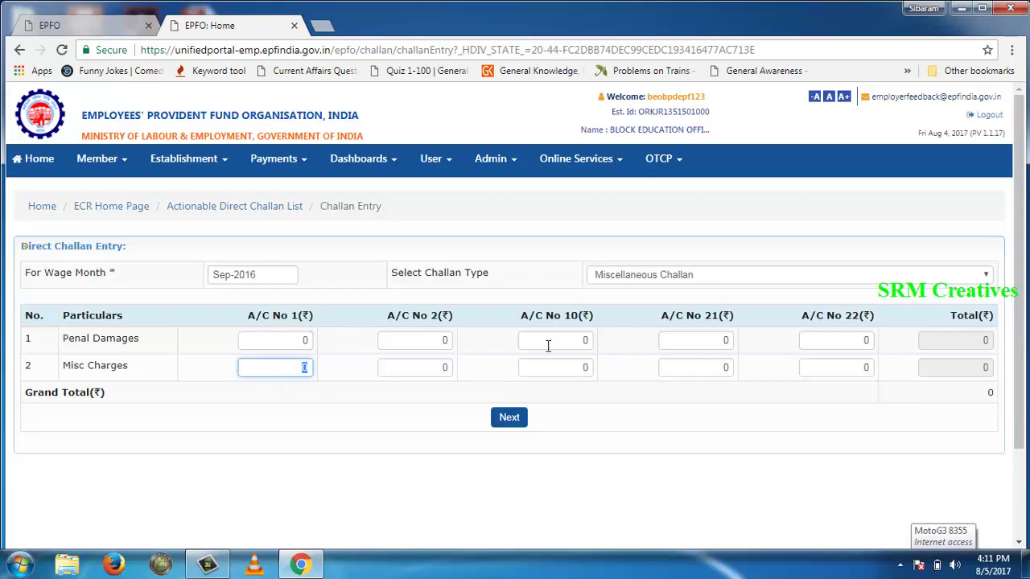
pyautogui.click(294, 341)
pyautogui.write('1')
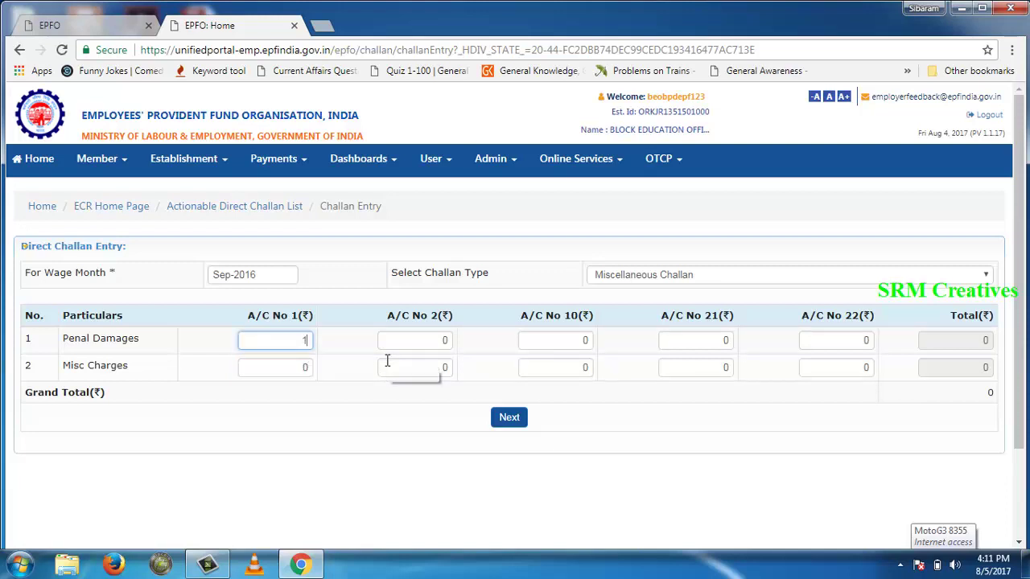
pyautogui.write('59373')
pyautogui.click(292, 365)
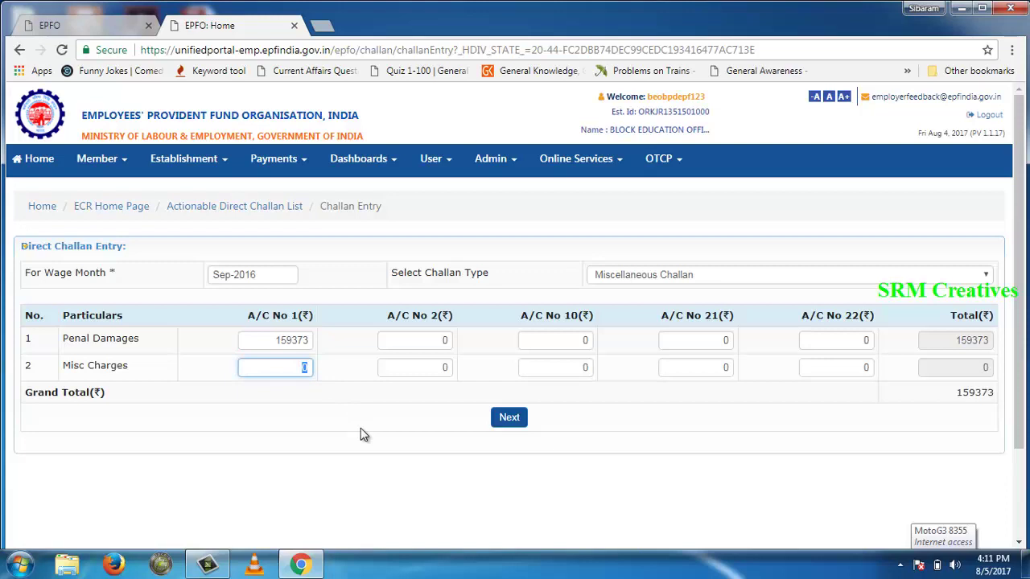
pyautogui.write('93140')
pyautogui.click(443, 340)
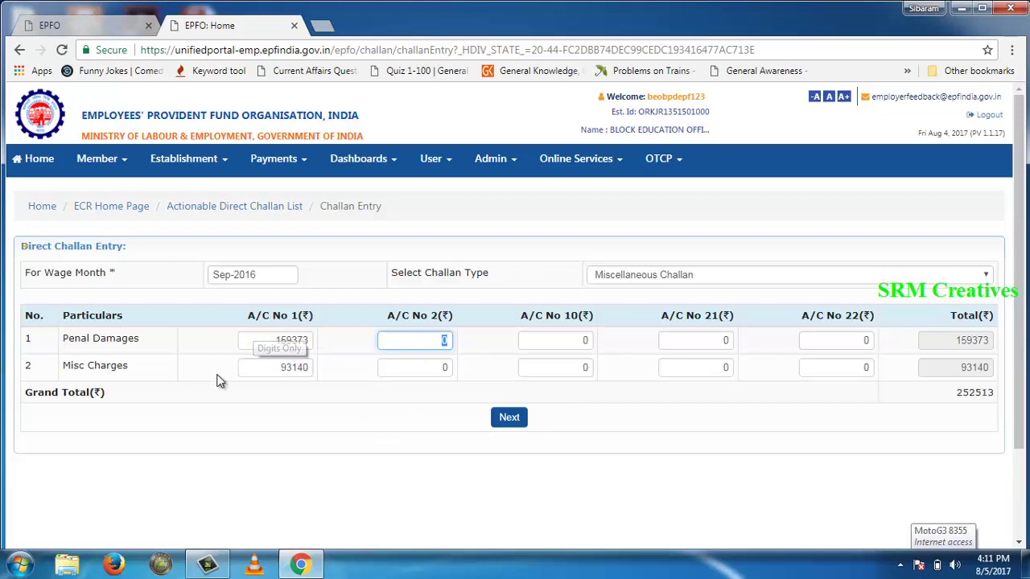
pyautogui.moveTo(280, 367); pyautogui.dragTo(309, 369)
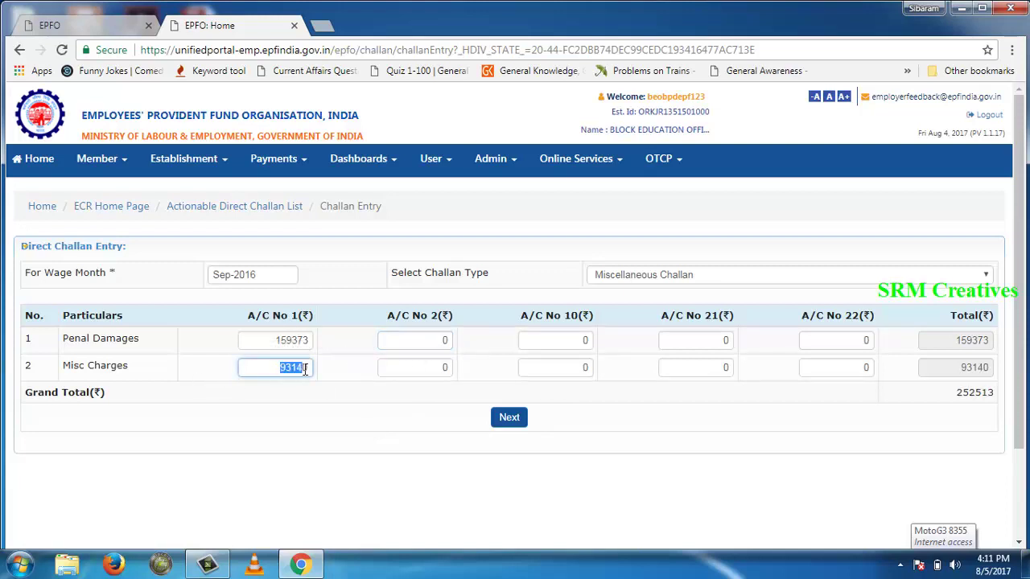
pyautogui.click(308, 368)
pyautogui.doubleClick(410, 340)
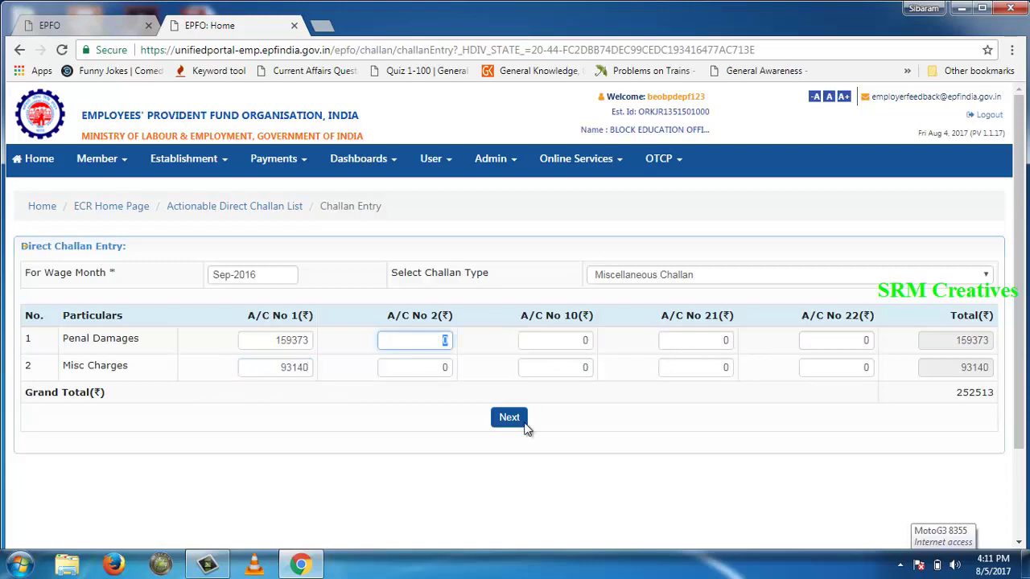
pyautogui.press('BackSpace')
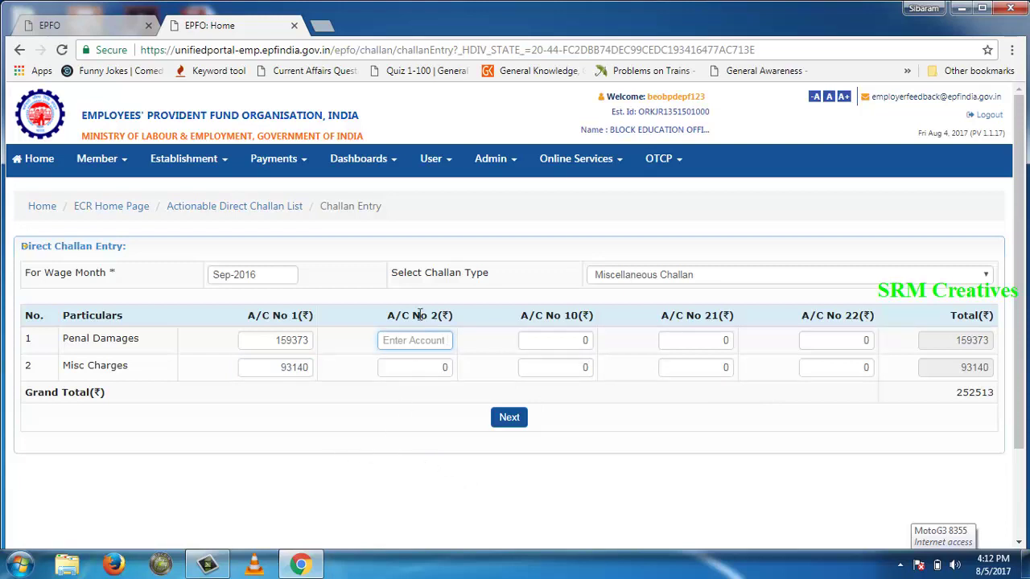
pyautogui.moveTo(247, 316); pyautogui.dragTo(297, 316)
pyautogui.moveTo(386, 315); pyautogui.dragTo(444, 315)
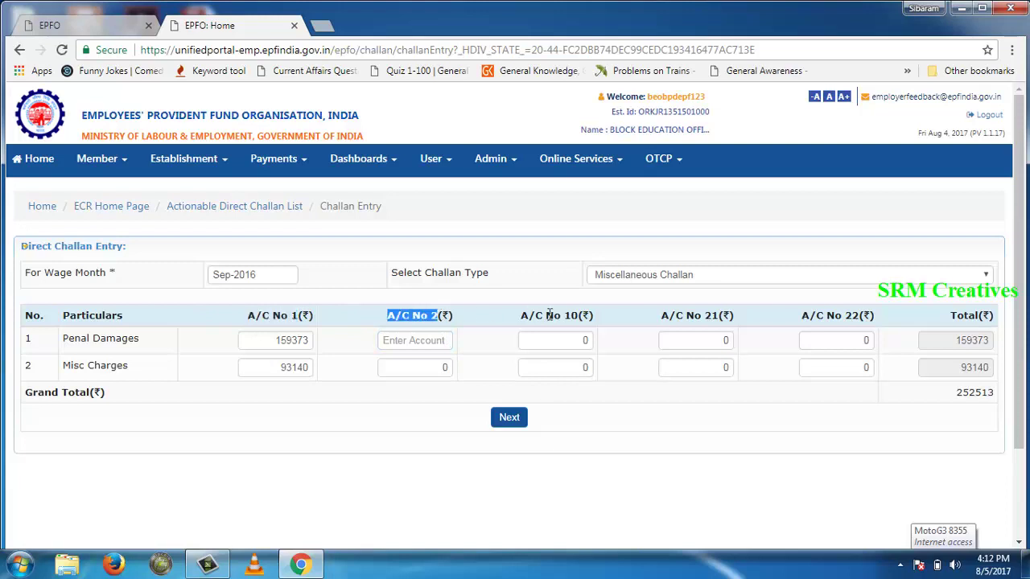
pyautogui.moveTo(560, 315); pyautogui.dragTo(583, 315)
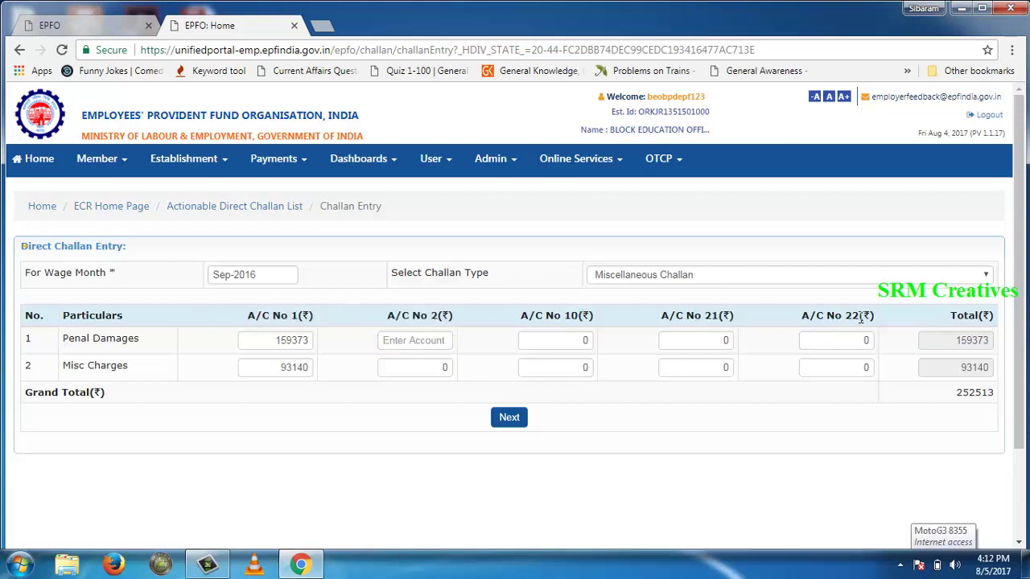
pyautogui.moveTo(849, 316); pyautogui.dragTo(859, 316)
pyautogui.click(761, 401)
pyautogui.moveTo(255, 316); pyautogui.dragTo(707, 314)
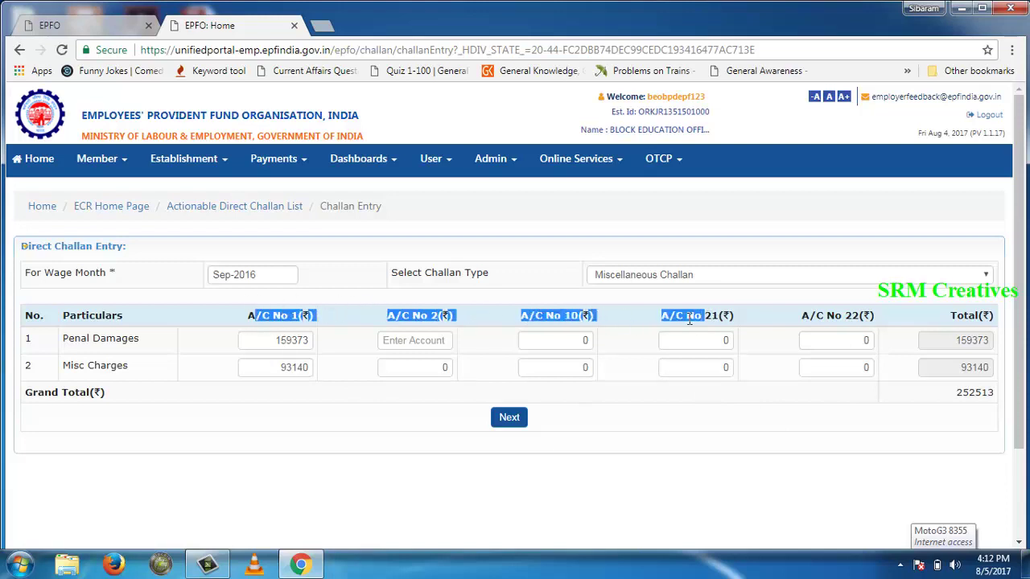
pyautogui.click(501, 317)
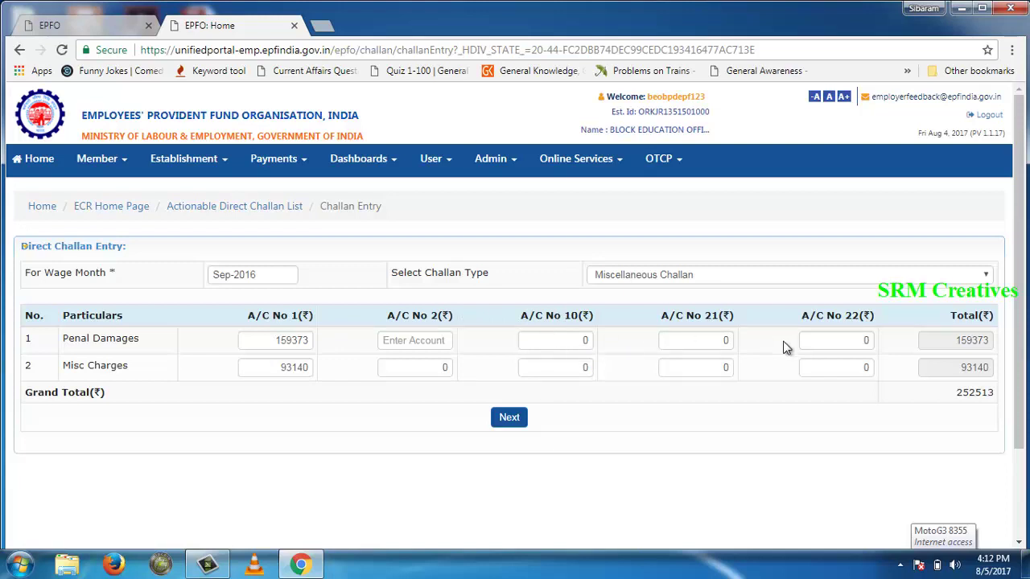
# Enter 8644 as penal damages and 5050 as misc charges for A/C No 2
pyautogui.click(438, 344)
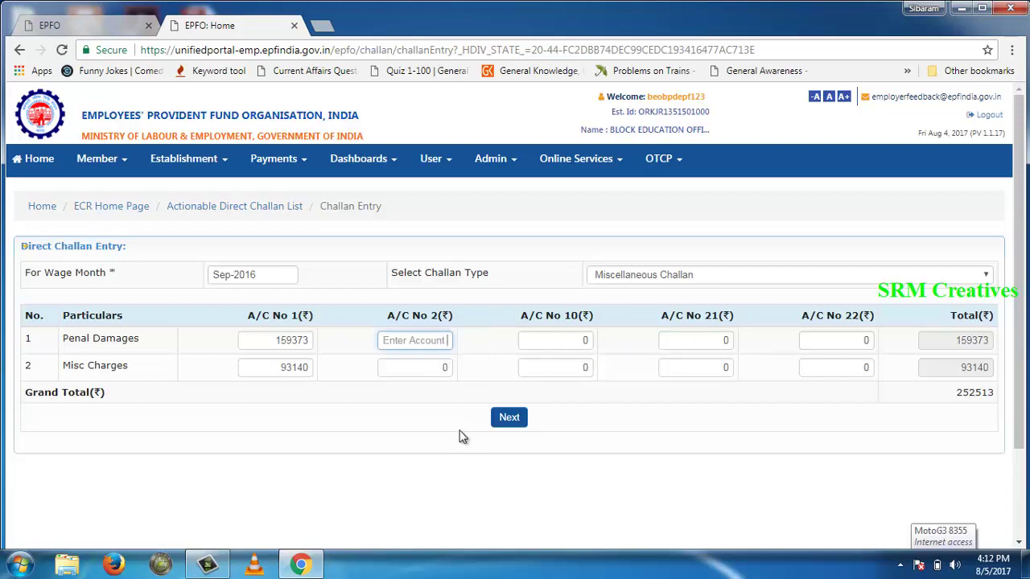
pyautogui.write('8644')
pyautogui.click(442, 368)
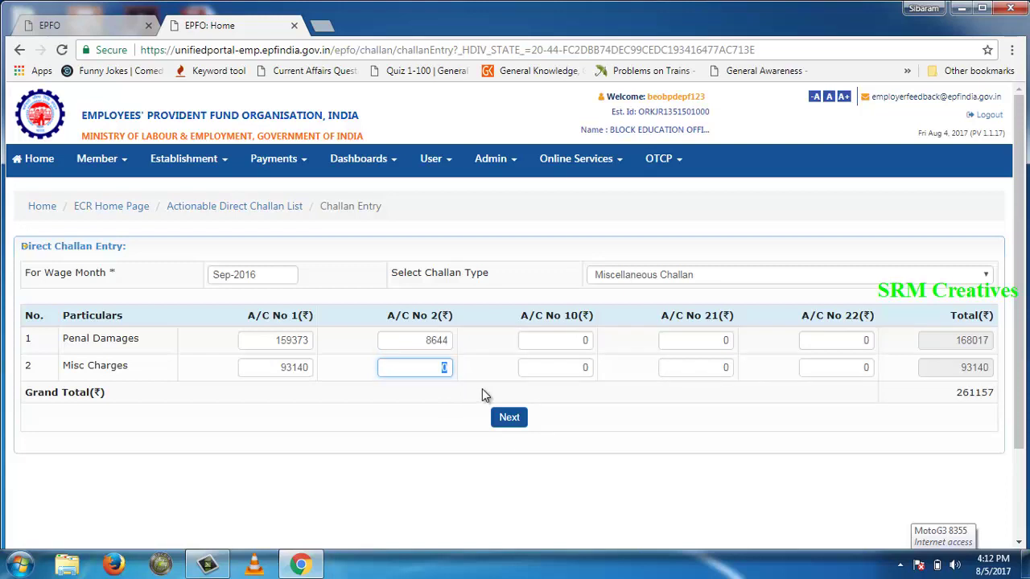
pyautogui.write('5050')
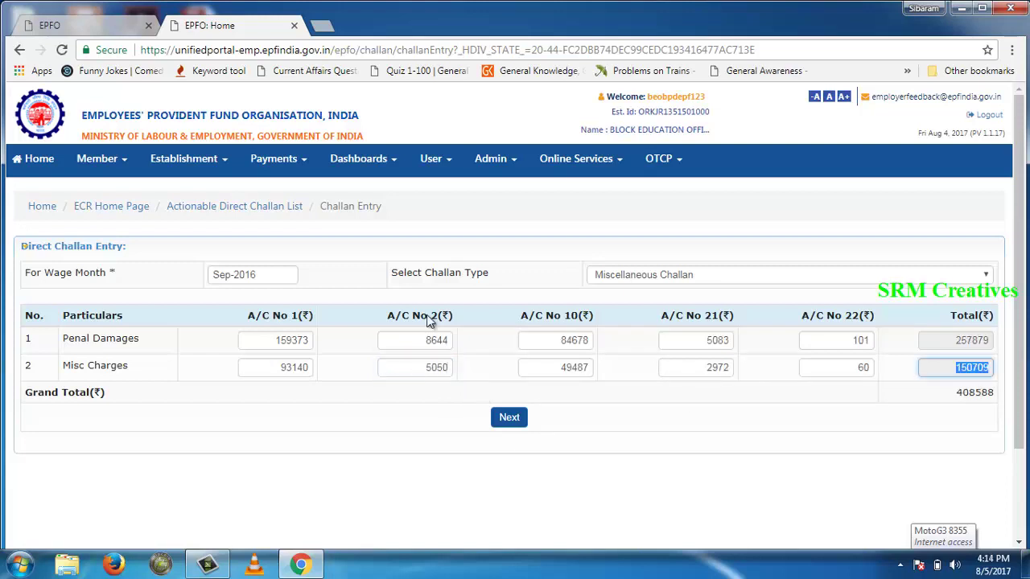
# Check the grand total, submit the challan entry and confirm the final amount, dismissing the Windows color scheme prompt
pyautogui.click(638, 412)
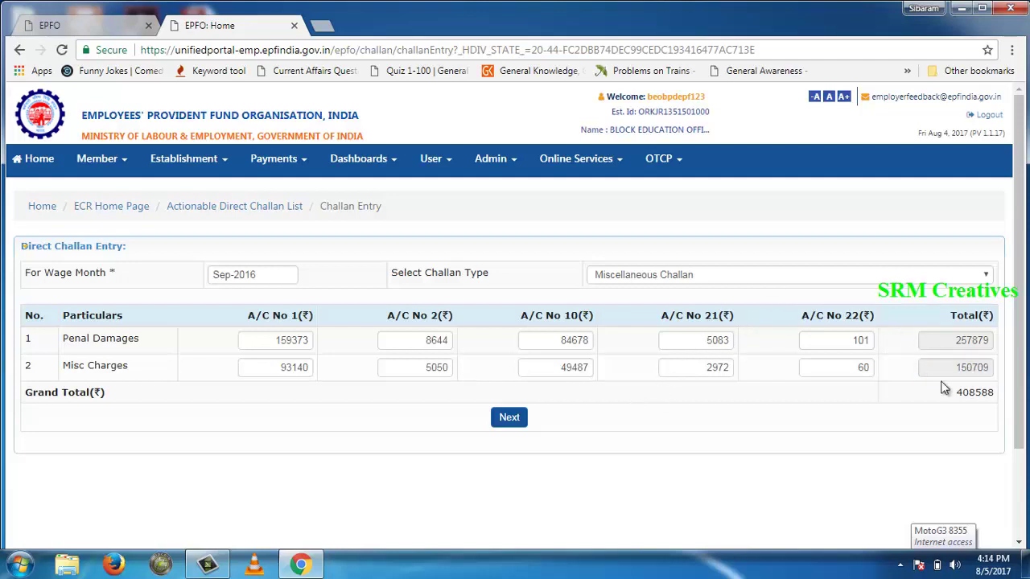
pyautogui.moveTo(952, 399); pyautogui.dragTo(996, 394)
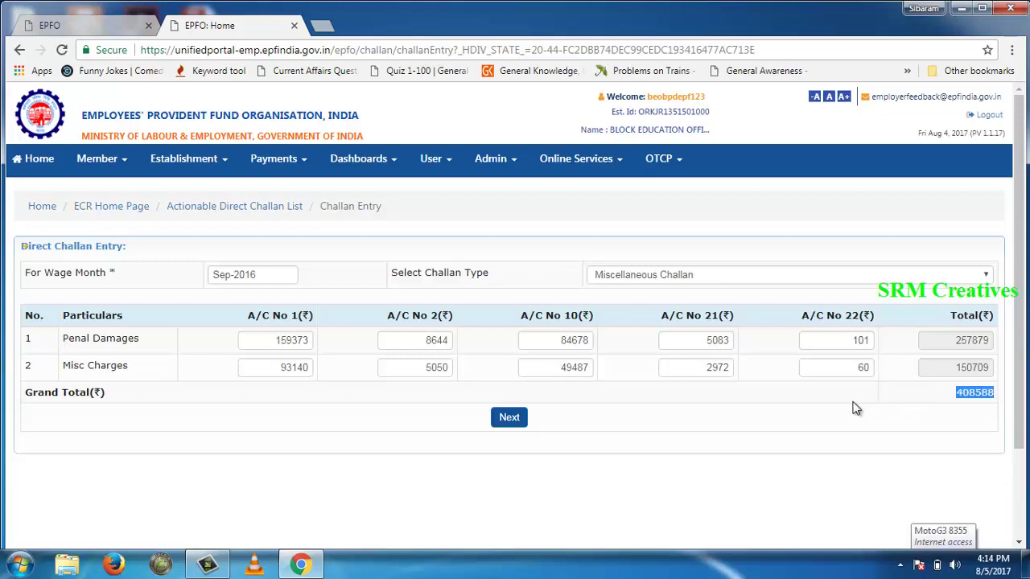
pyautogui.click(508, 420)
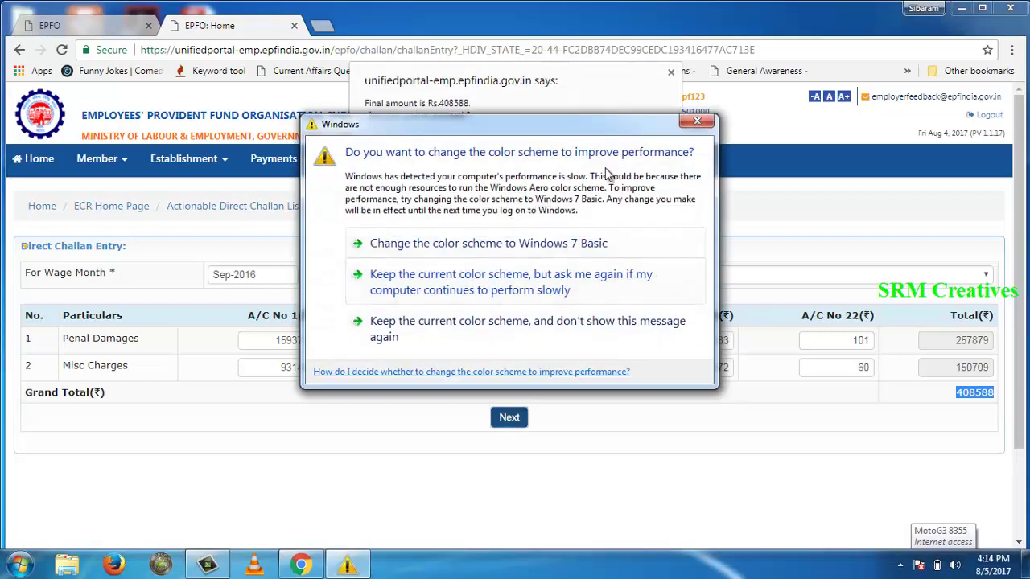
pyautogui.click(679, 124)
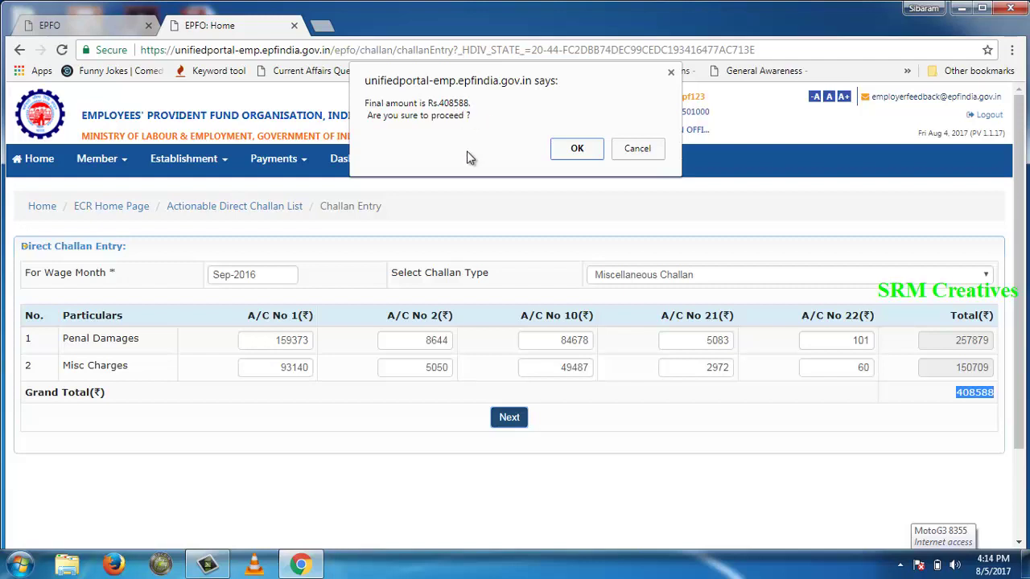
pyautogui.click(573, 148)
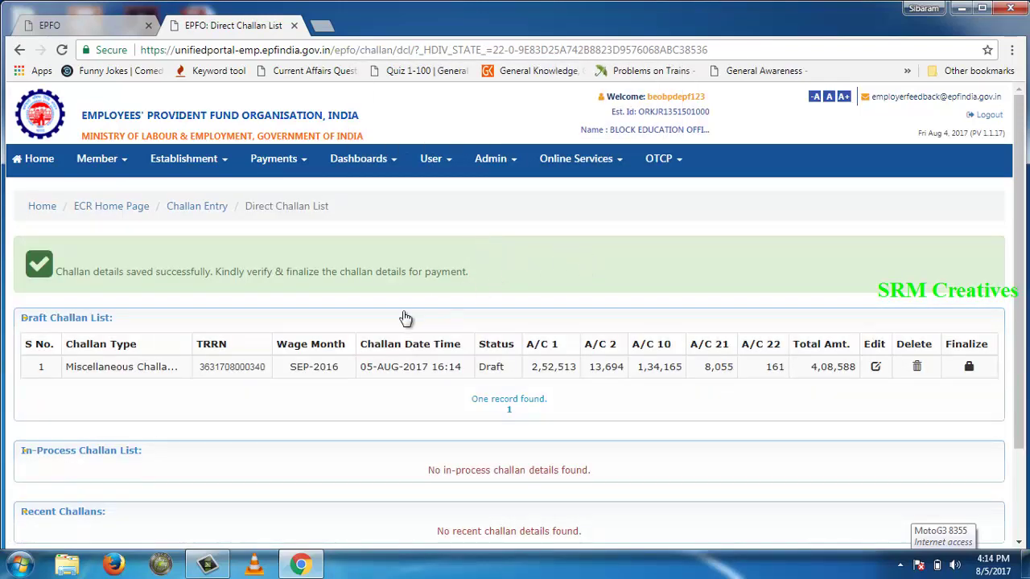
# Finalize the Sep-2016 miscellaneous challan in the draft list and confirm the finalization
pyautogui.scroll(-1, 254, 351)
pyautogui.scroll(1, 172, 319)
pyautogui.click(968, 369)
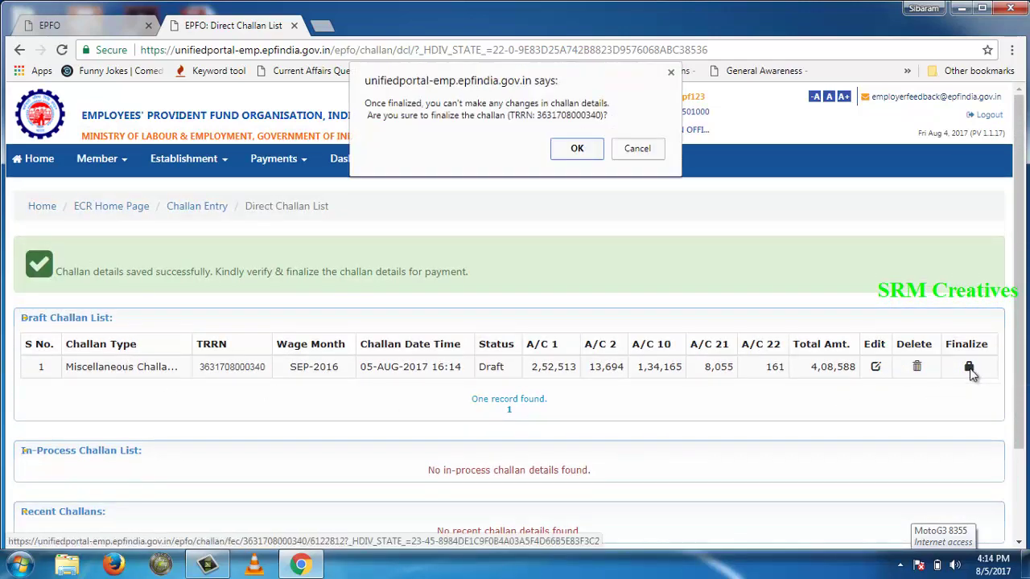
pyautogui.click(575, 148)
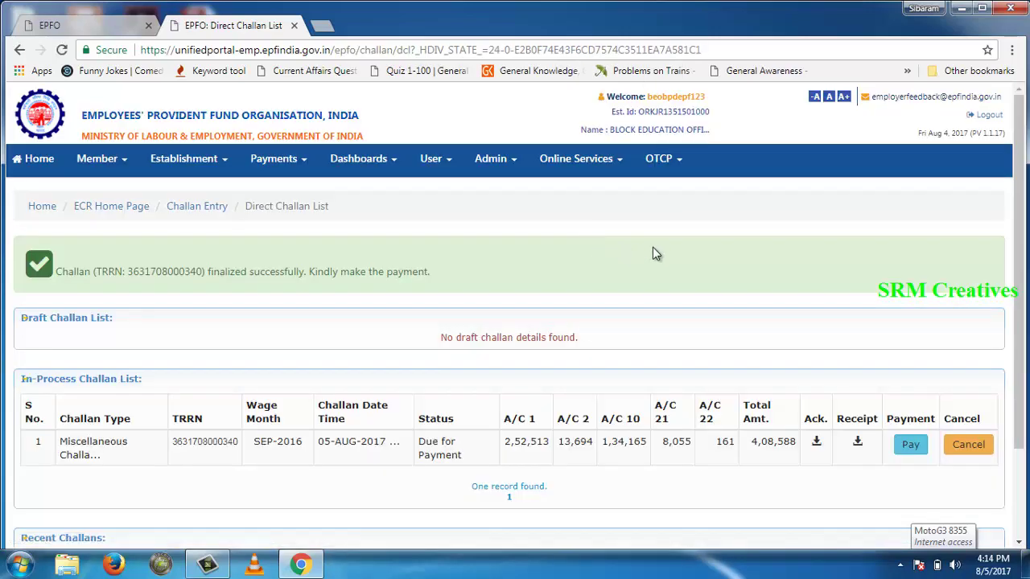
pyautogui.scroll(-1, 652, 251)
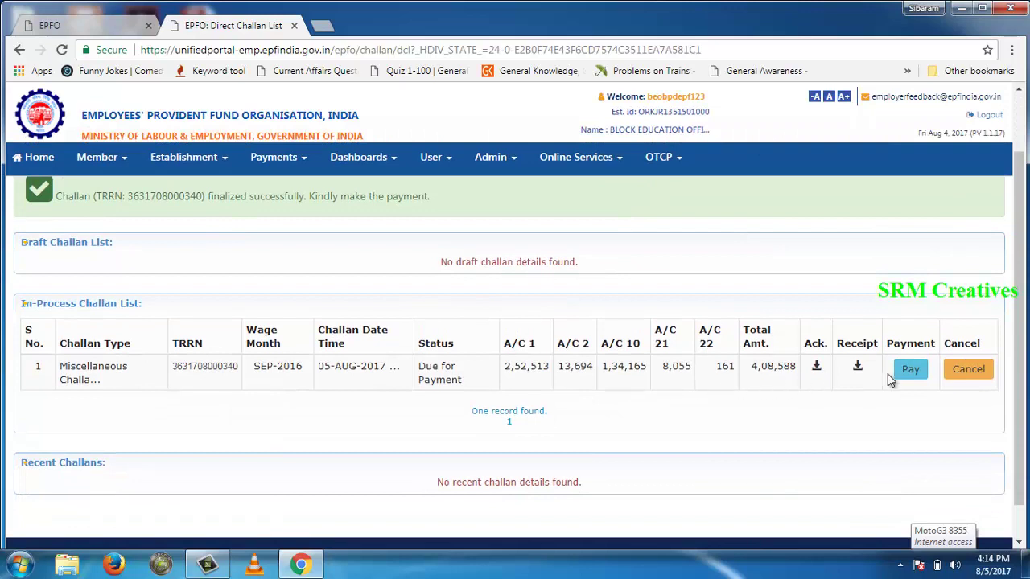